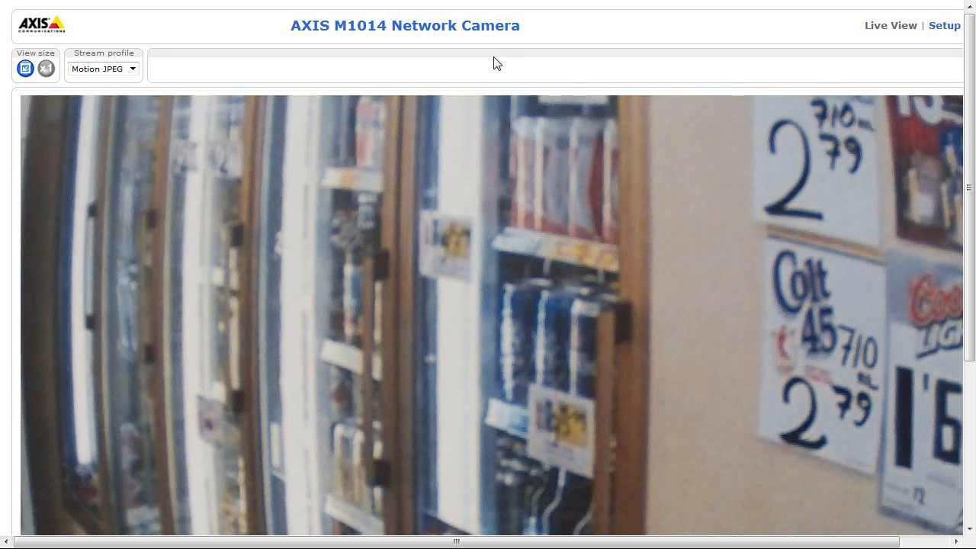
# Go from the AXIS M1014 camera's live view to its Setup pages
pyautogui.click(945, 27)
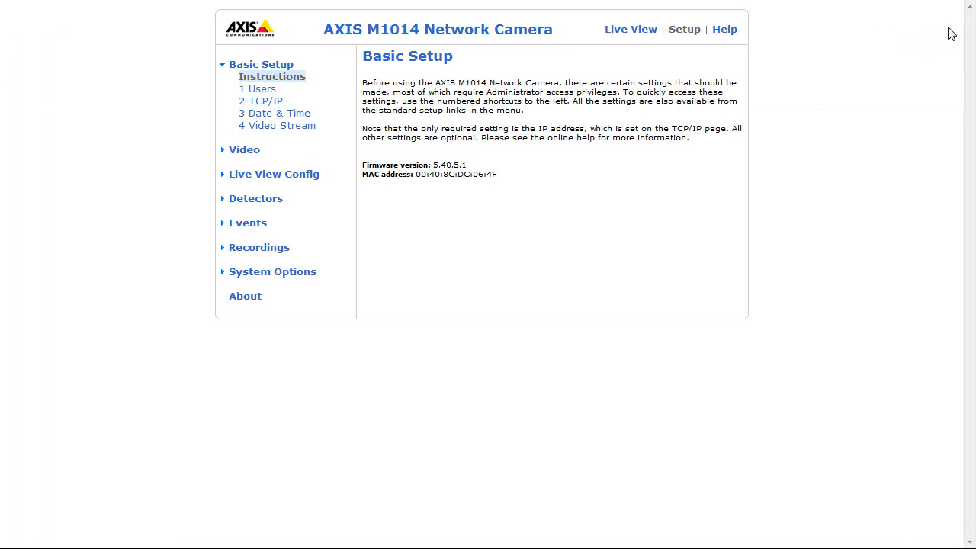
# In Basic Setup TCP/IP, set Enable AVHS to Always and save the settings
pyautogui.click(279, 107)
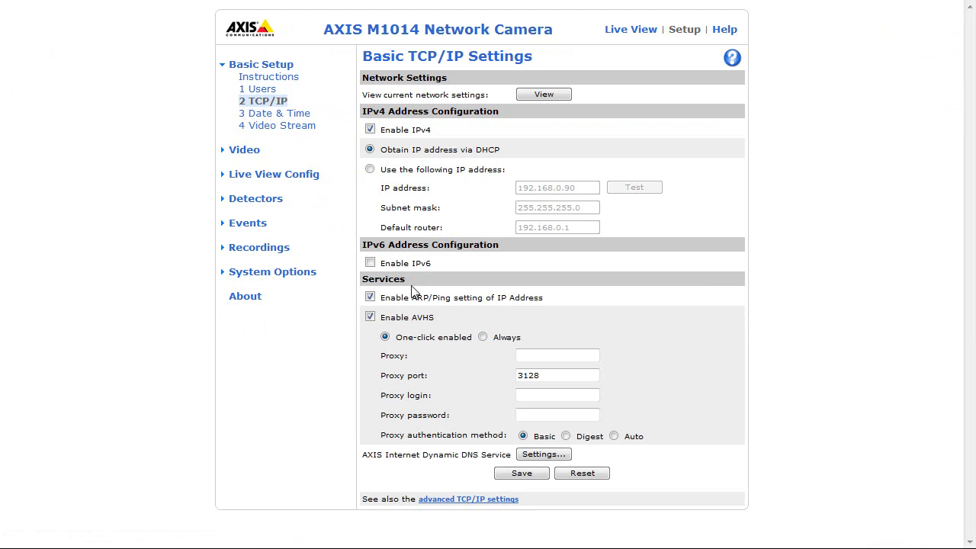
pyautogui.click(483, 337)
pyautogui.click(513, 473)
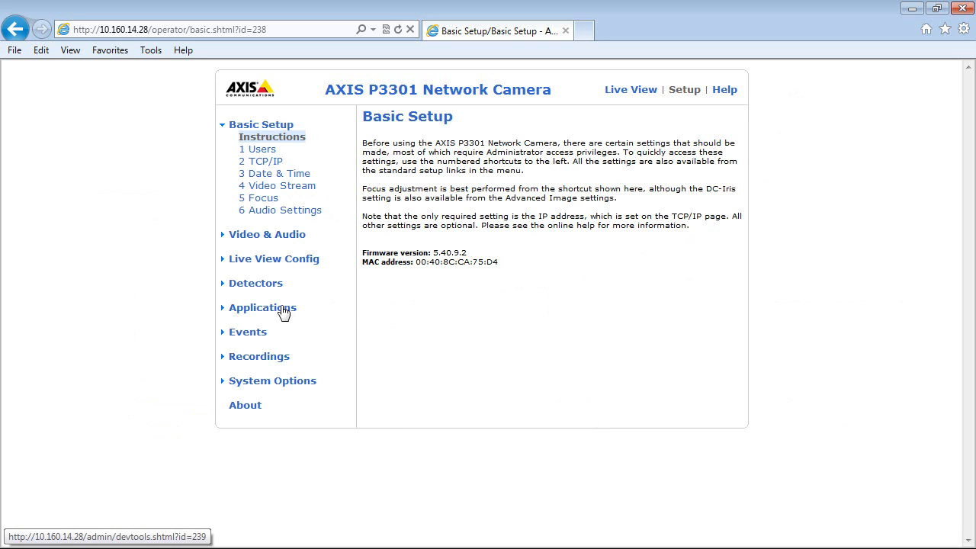
# Select AXIS Video Motion Detection in the installed applications overview
pyautogui.click(283, 311)
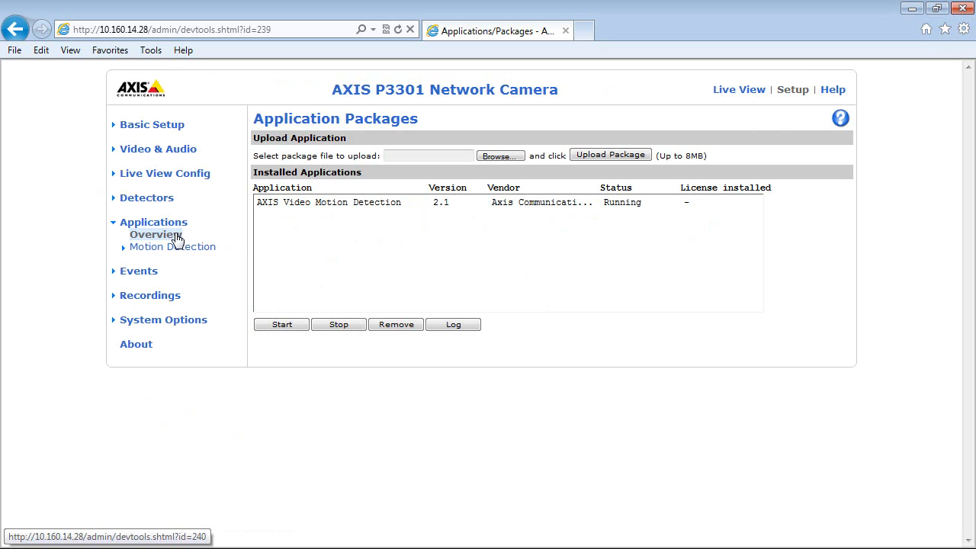
pyautogui.click(353, 210)
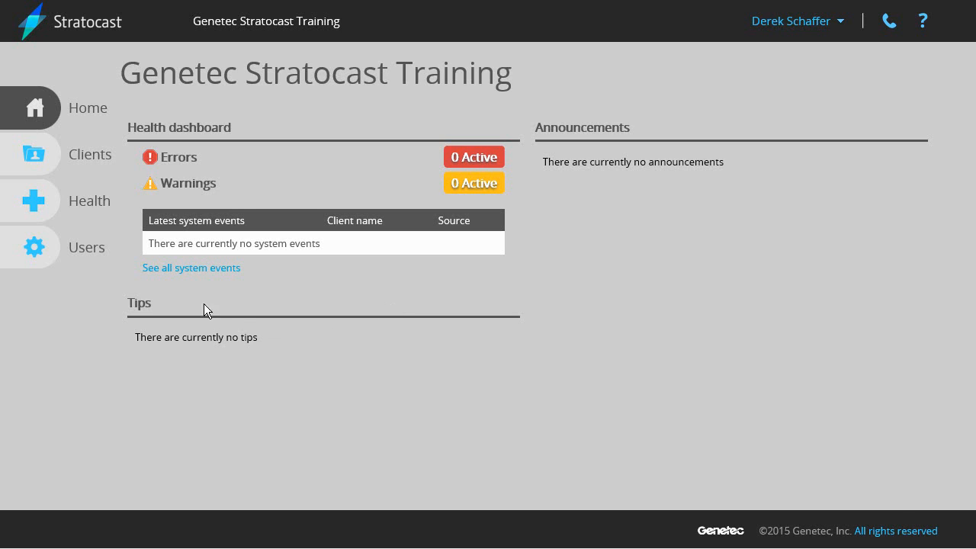
# Open Joe's Corner Store's devices from Clients and begin enrolling a device
pyautogui.click(54, 167)
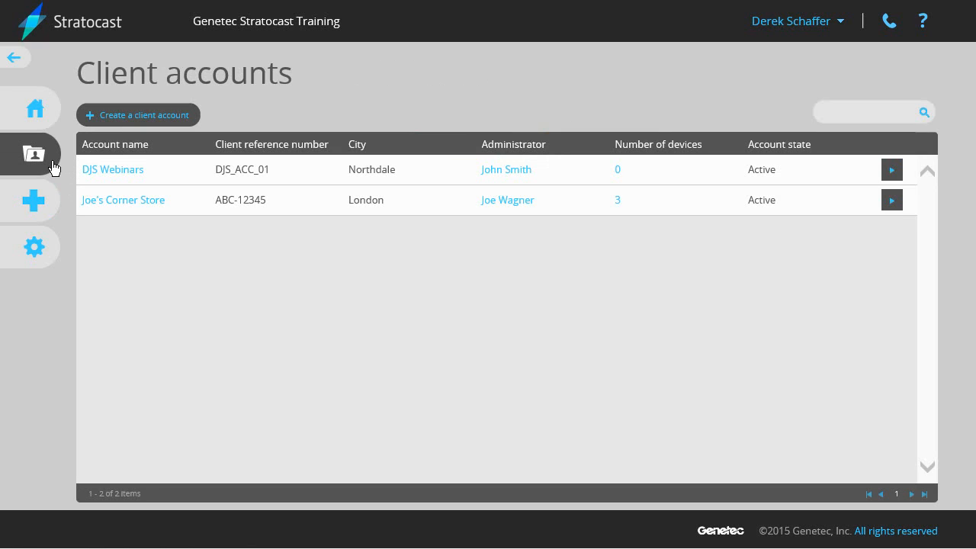
pyautogui.click(660, 213)
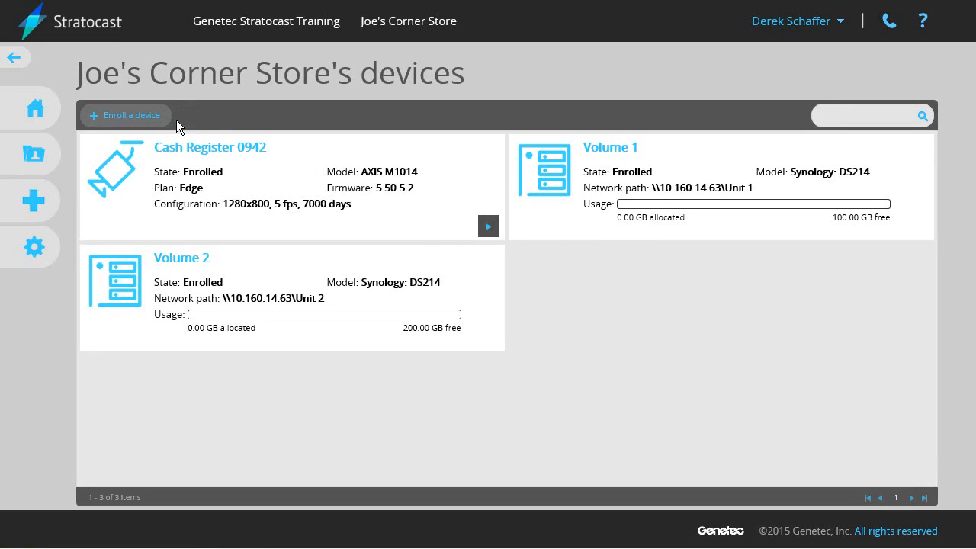
pyautogui.click(126, 115)
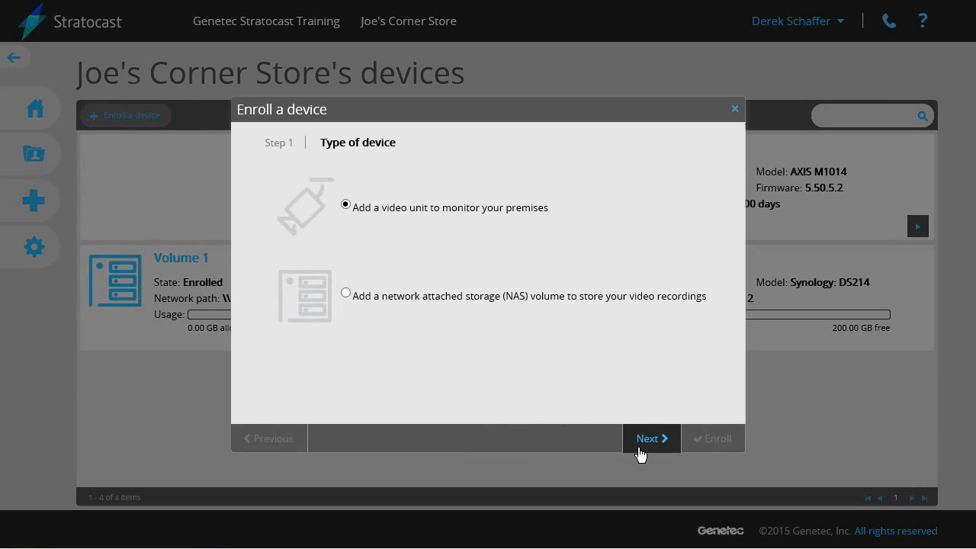
# Add a video unit named 'Back Refrigerator 064F' with time zone Central Time (US & Canada)
pyautogui.click(648, 438)
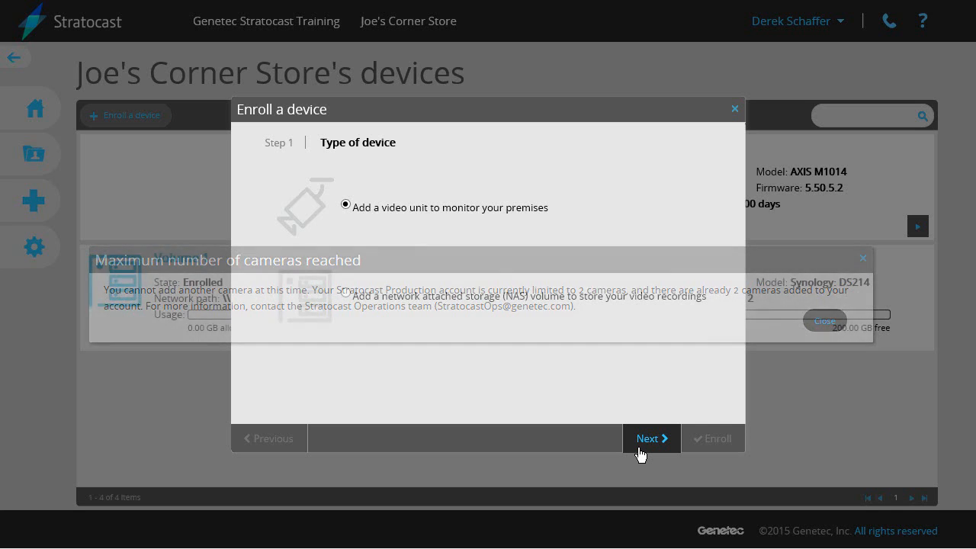
pyautogui.click(639, 450)
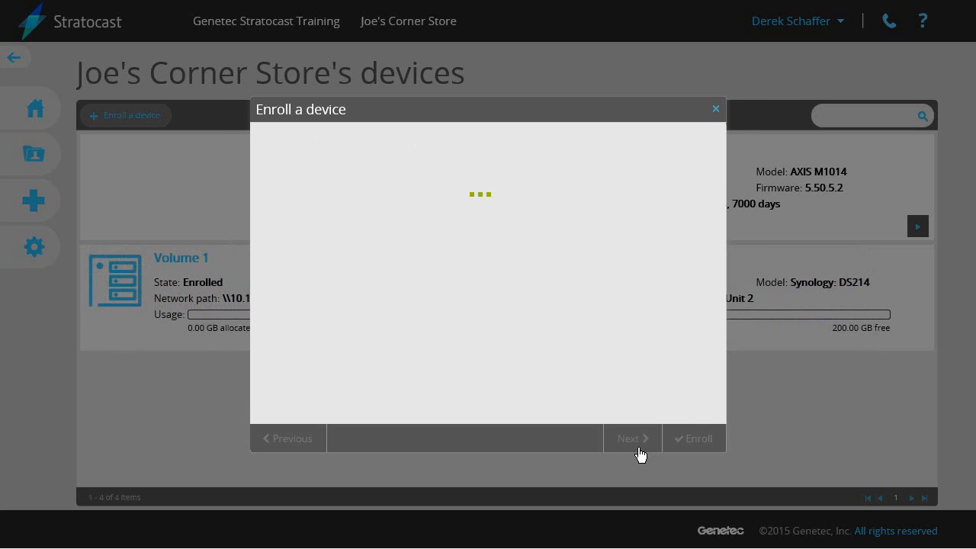
pyautogui.write('Back')
pyautogui.write(' Refrigerator')
pyautogui.write(' 064')
pyautogui.write('5')
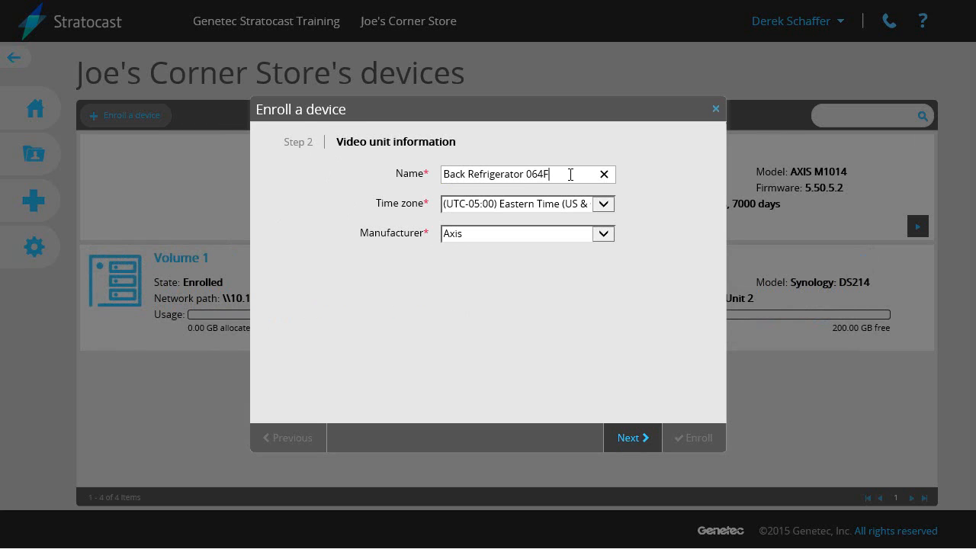
pyautogui.click(603, 204)
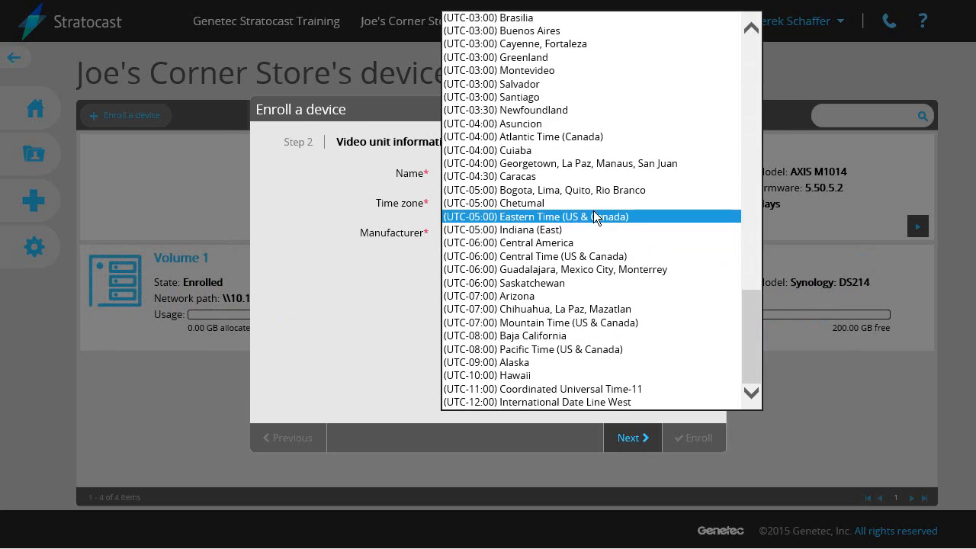
pyautogui.click(599, 256)
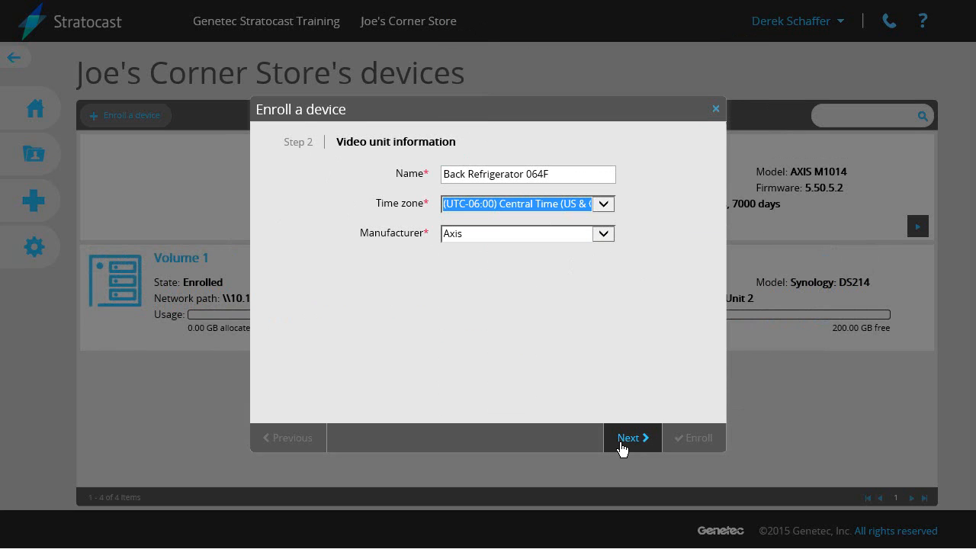
pyautogui.click(627, 438)
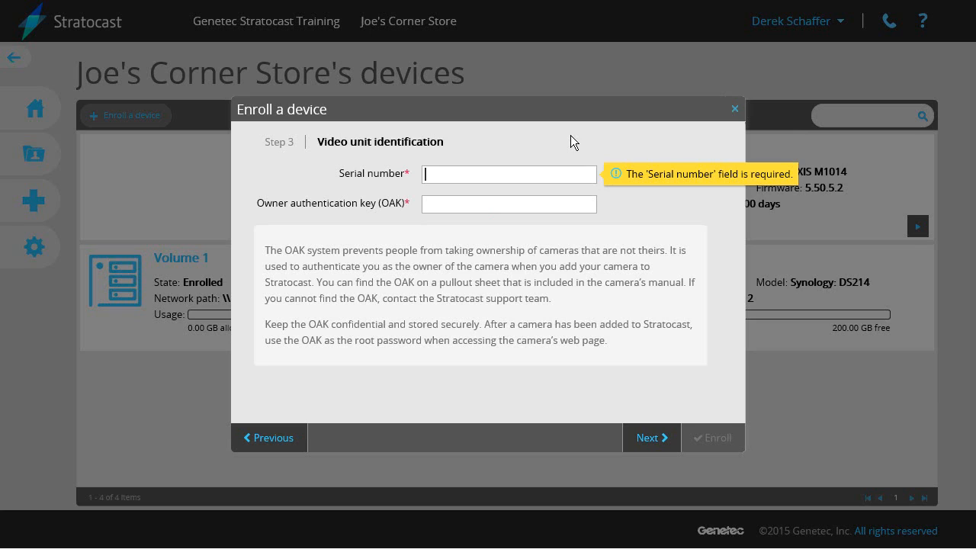
# Enter the camera's serial number and its owner authentication key (OAK)
pyautogui.write('00408CEF')
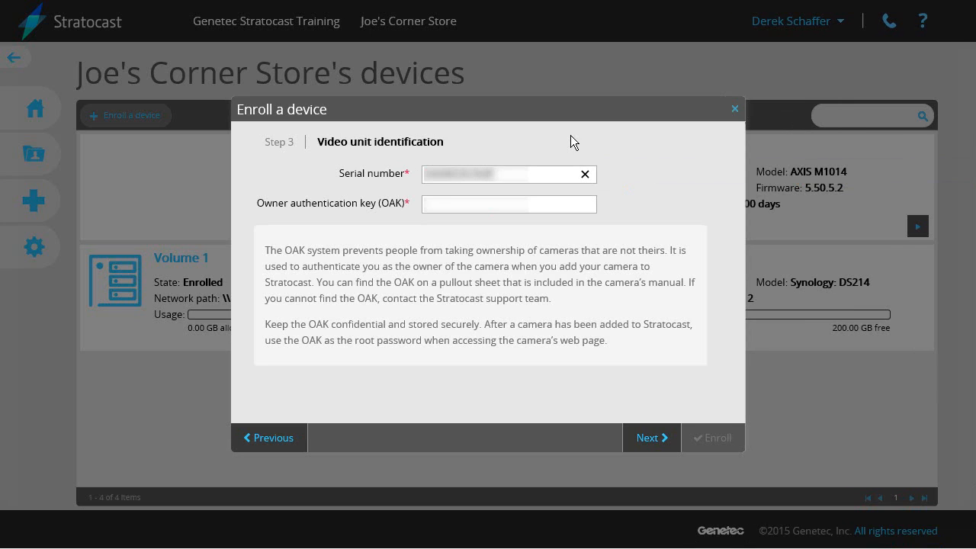
pyautogui.click(546, 199)
pyautogui.write('ABCDEF123456')
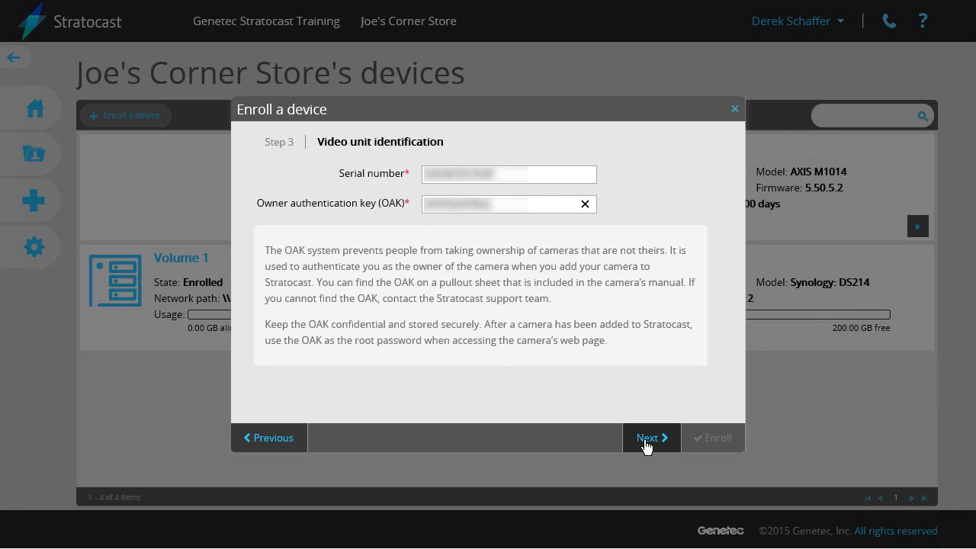
# Submit the identification, then choose the Premium subscription plan and try extending retention
pyautogui.click(645, 438)
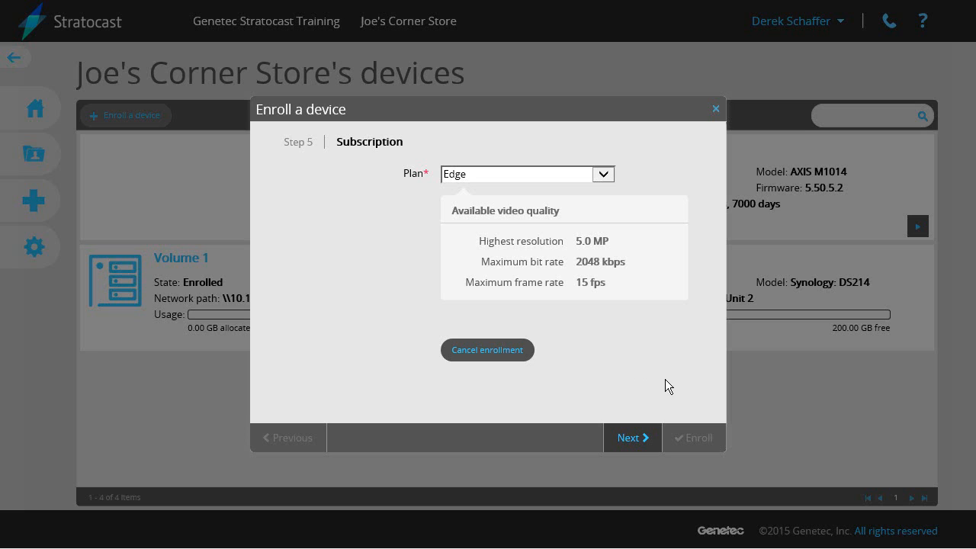
pyautogui.click(604, 175)
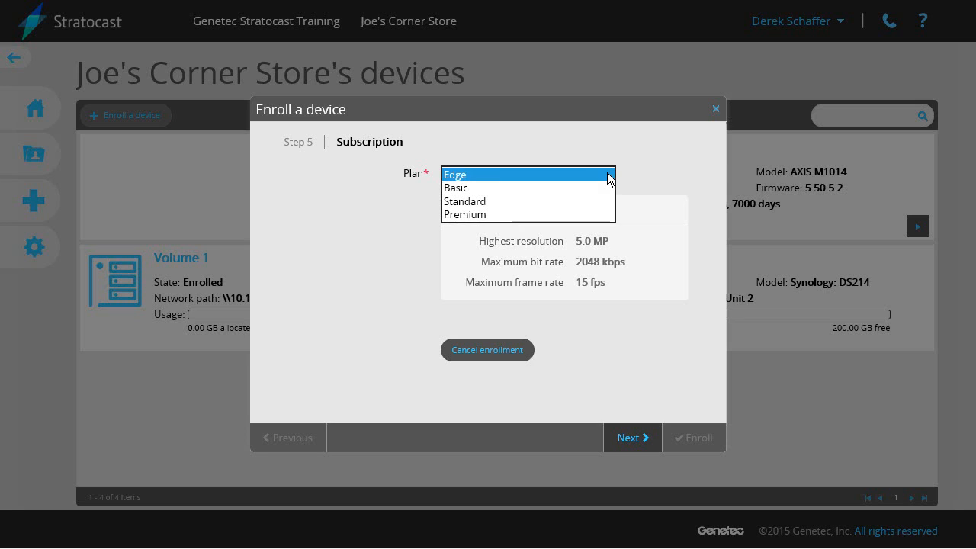
pyautogui.click(558, 210)
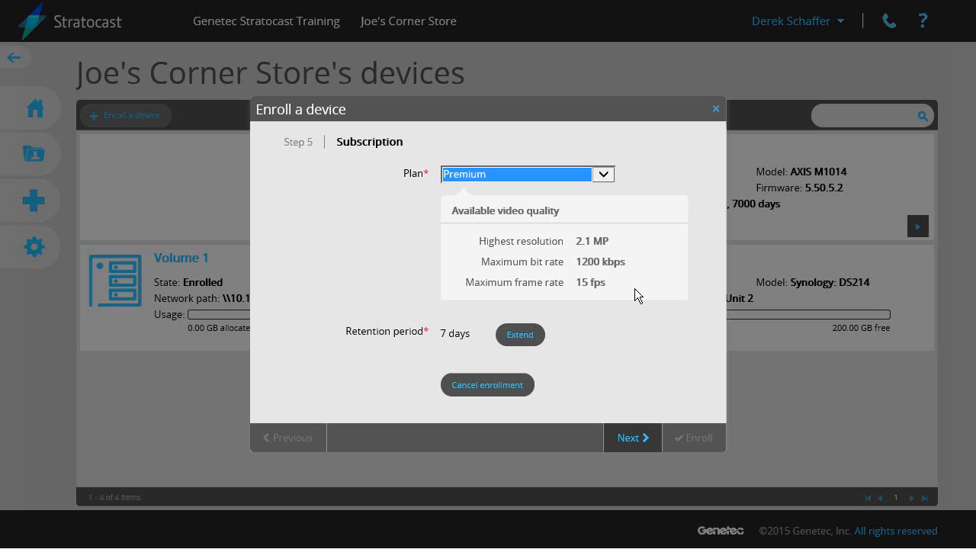
pyautogui.click(520, 336)
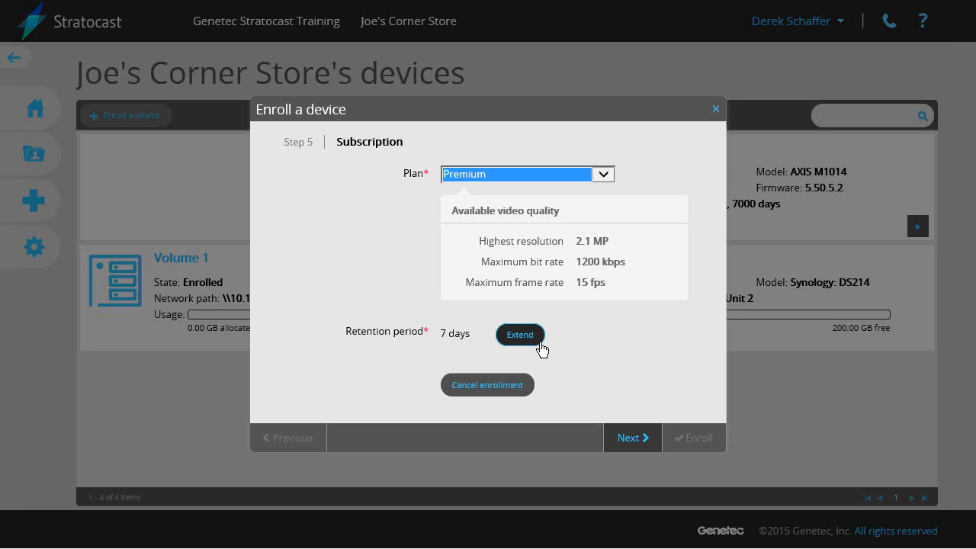
pyautogui.click(631, 441)
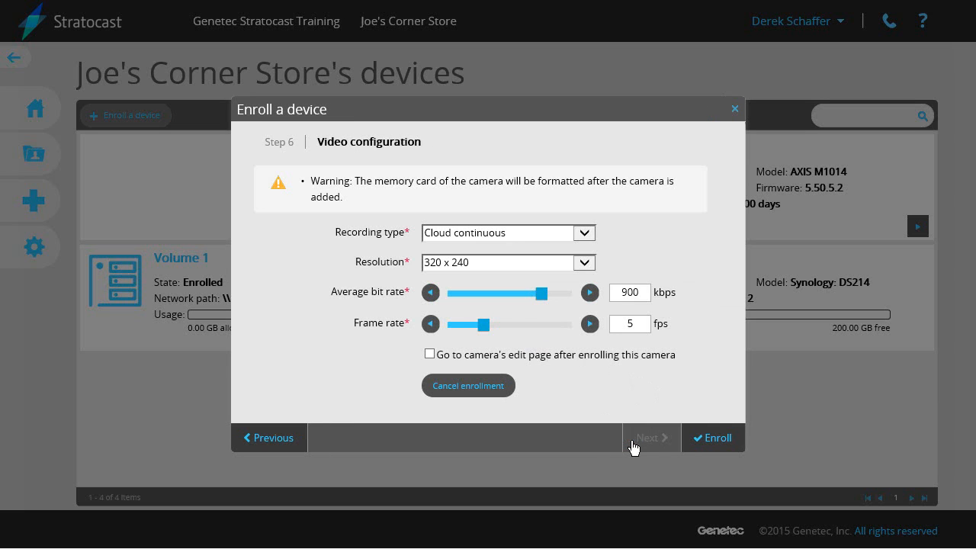
# Set NAS continuous recording, resolution 320 x 240, and frame rate 5 fps
pyautogui.click(590, 235)
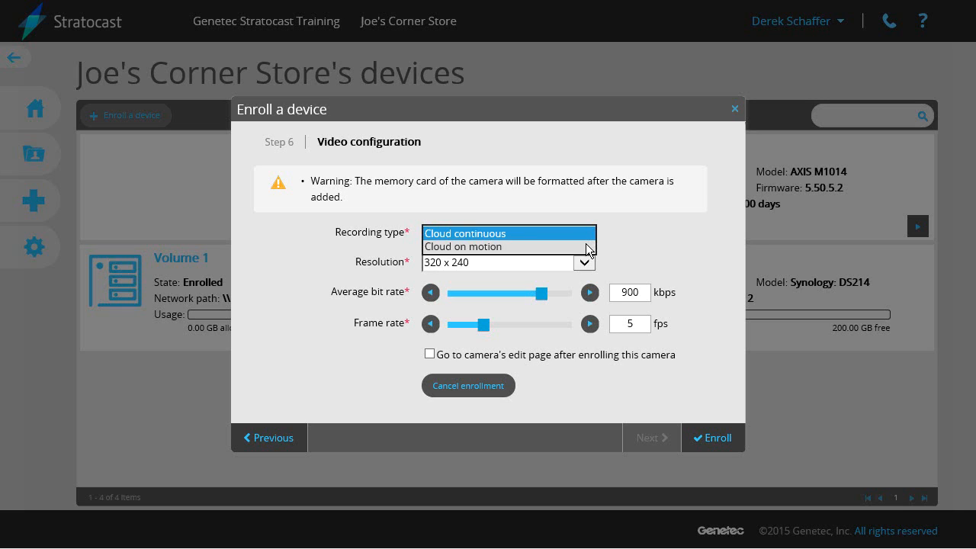
pyautogui.click(624, 233)
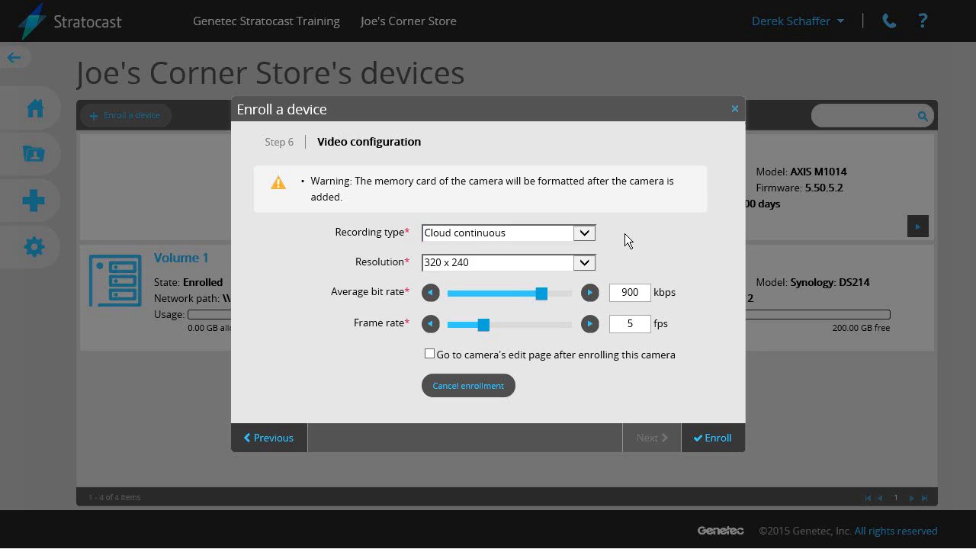
pyautogui.click(590, 263)
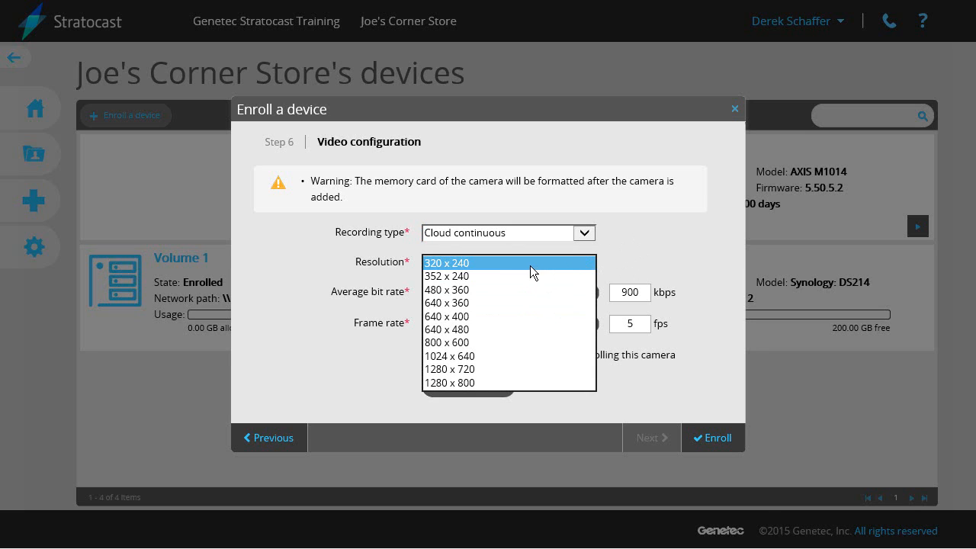
pyautogui.click(515, 342)
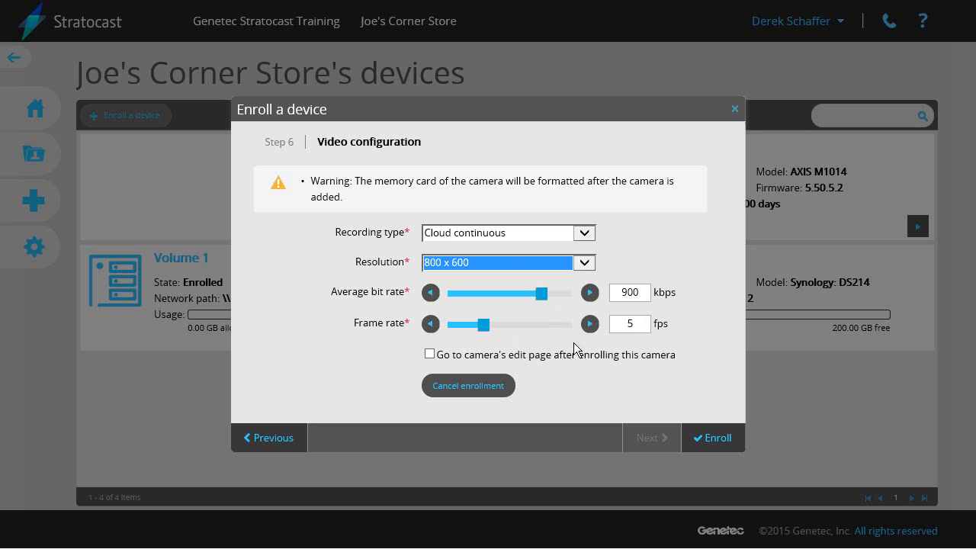
pyautogui.click(485, 326)
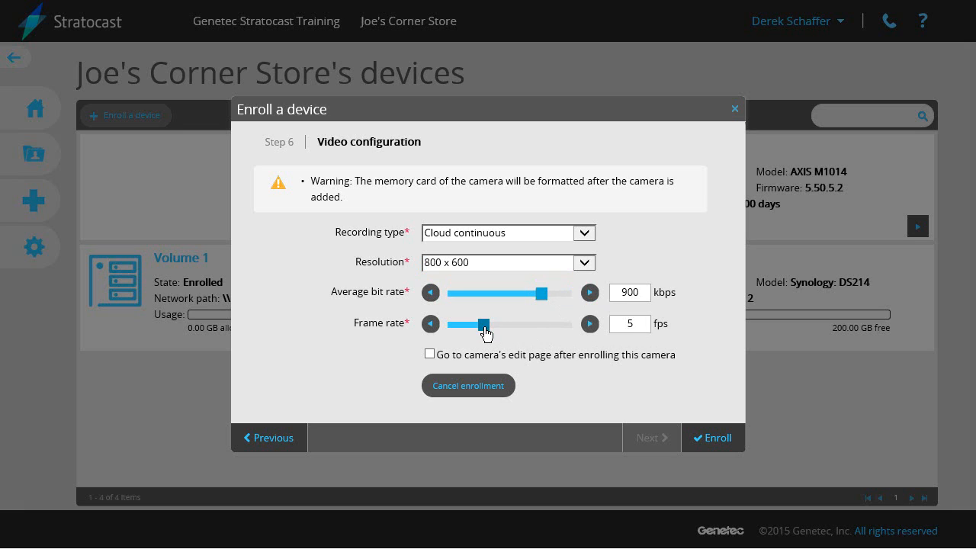
pyautogui.moveTo(484, 328); pyautogui.dragTo(530, 330)
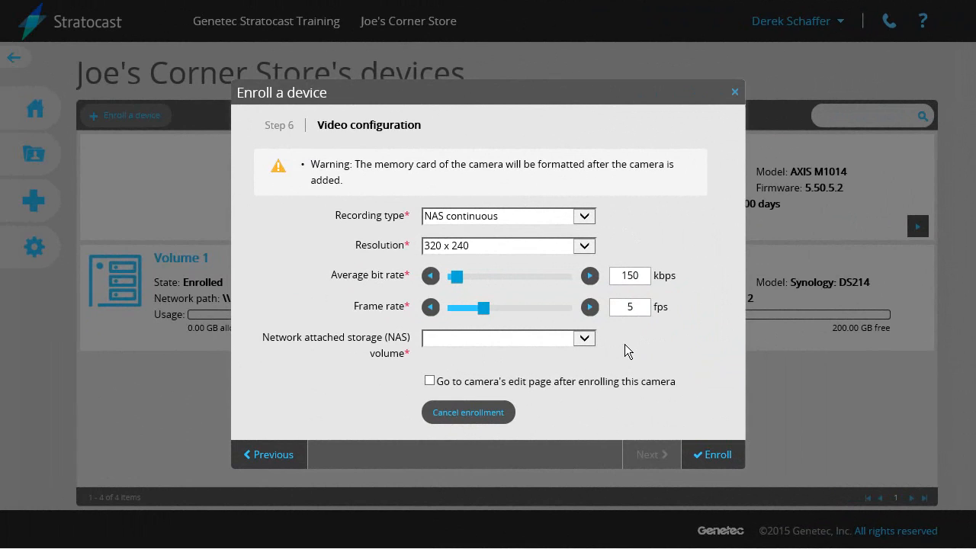
# Store recordings on NAS Volume 1 with a 14-day retention period
pyautogui.click(590, 337)
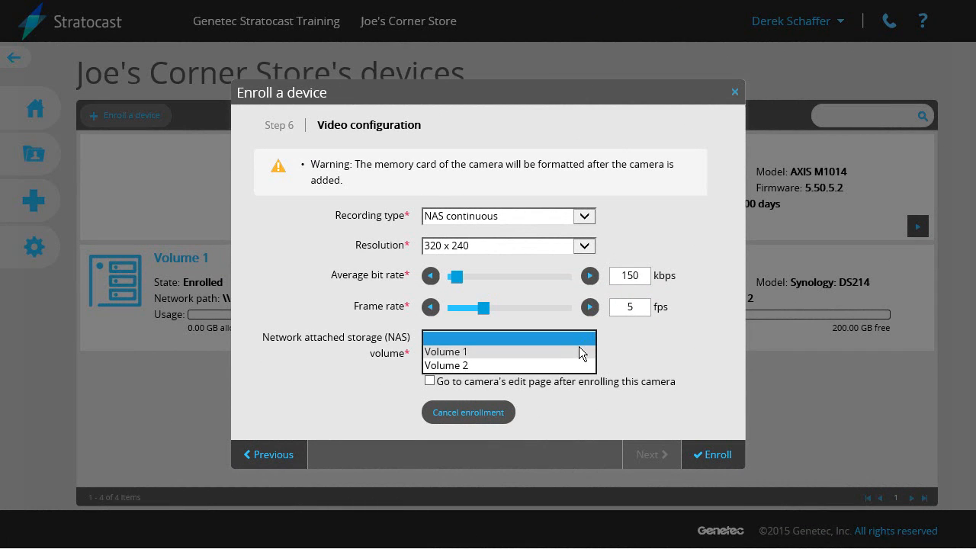
pyautogui.click(581, 351)
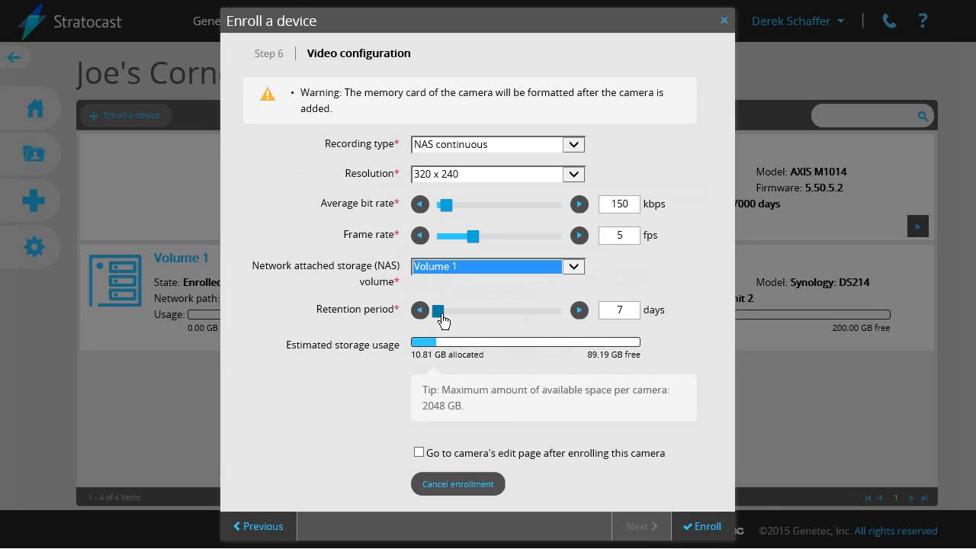
pyautogui.moveTo(442, 320); pyautogui.dragTo(446, 321)
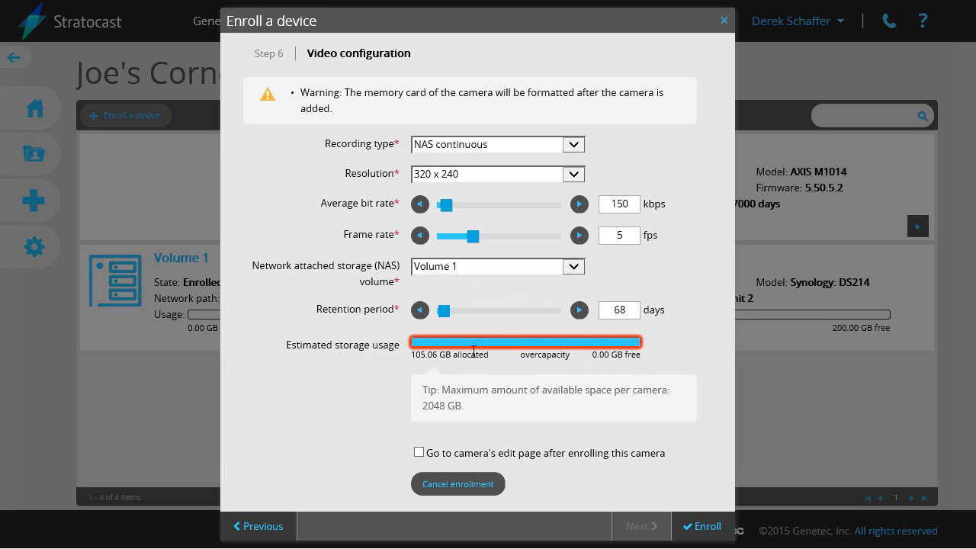
pyautogui.click(623, 308)
pyautogui.press('BackSpace')
pyautogui.press('BackSpace')
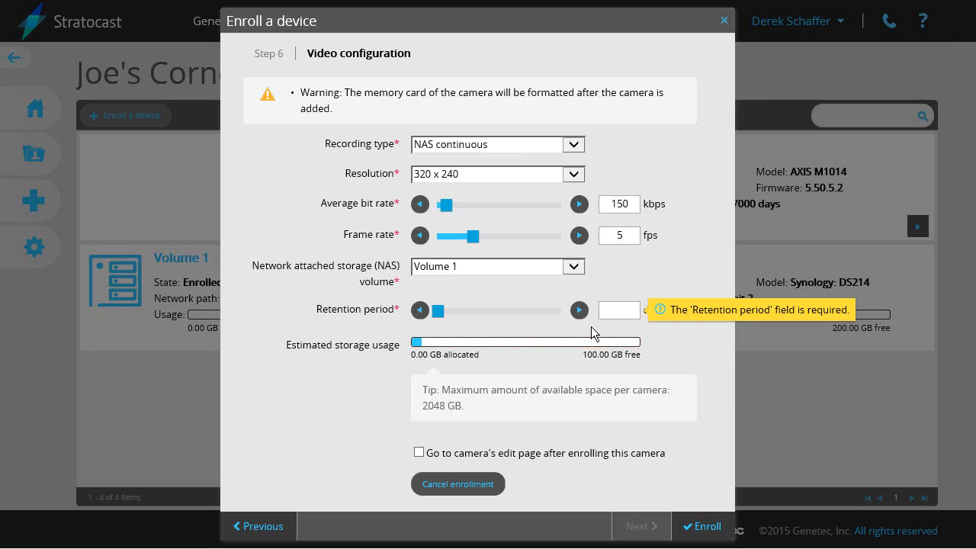
pyautogui.write('14')
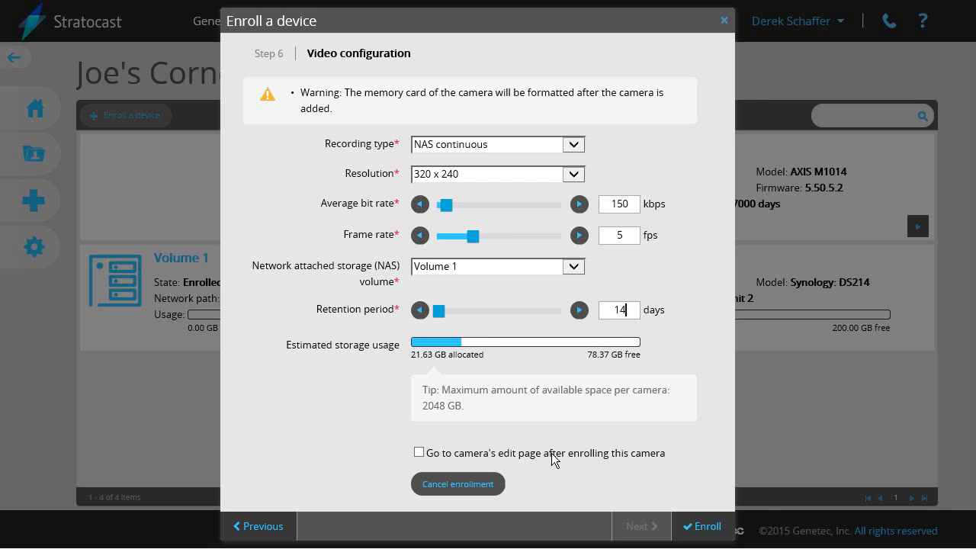
# Enroll Back Refrigerator 064F with these settings
pyautogui.click(419, 453)
pyautogui.click(419, 452)
pyautogui.click(702, 526)
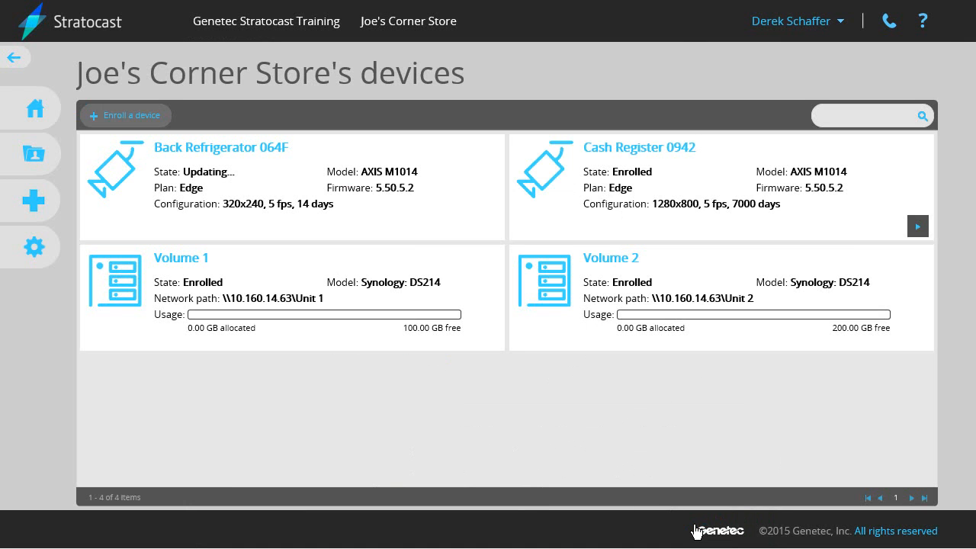